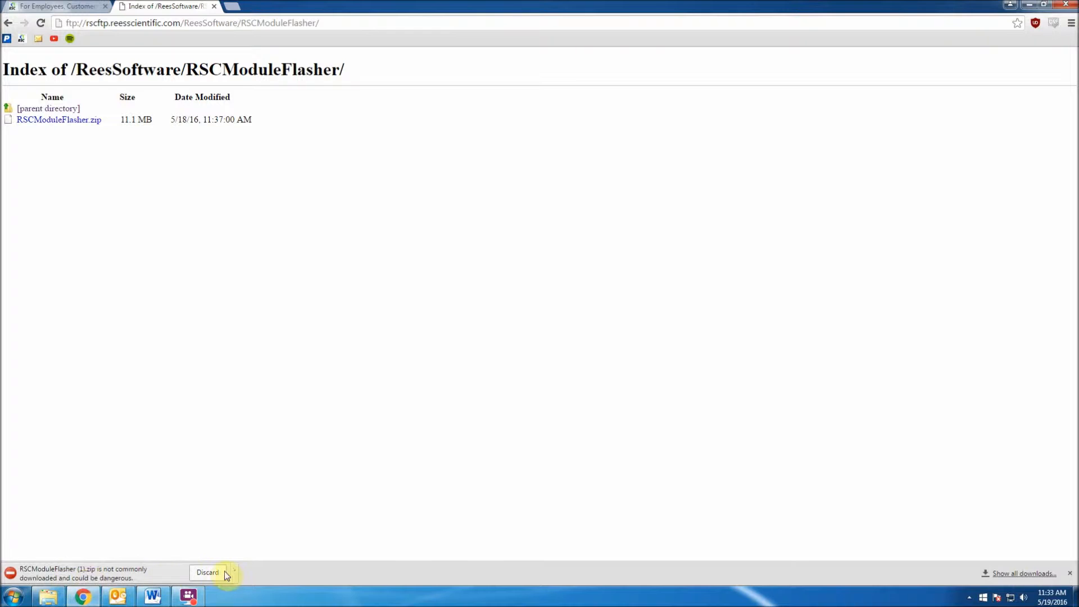
- Keep the flagged RSCModuleFlasher (1).zip download, open it and choose to extract all of its files
{"action": "left_click", "coordinate": [242, 532]}
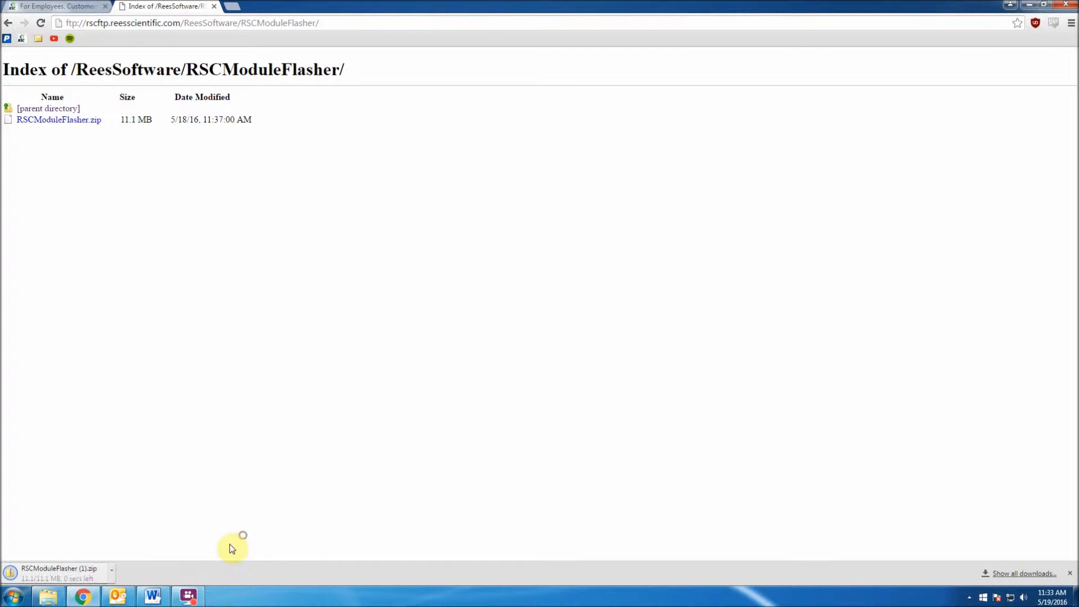
{"action": "left_click", "coordinate": [80, 578]}
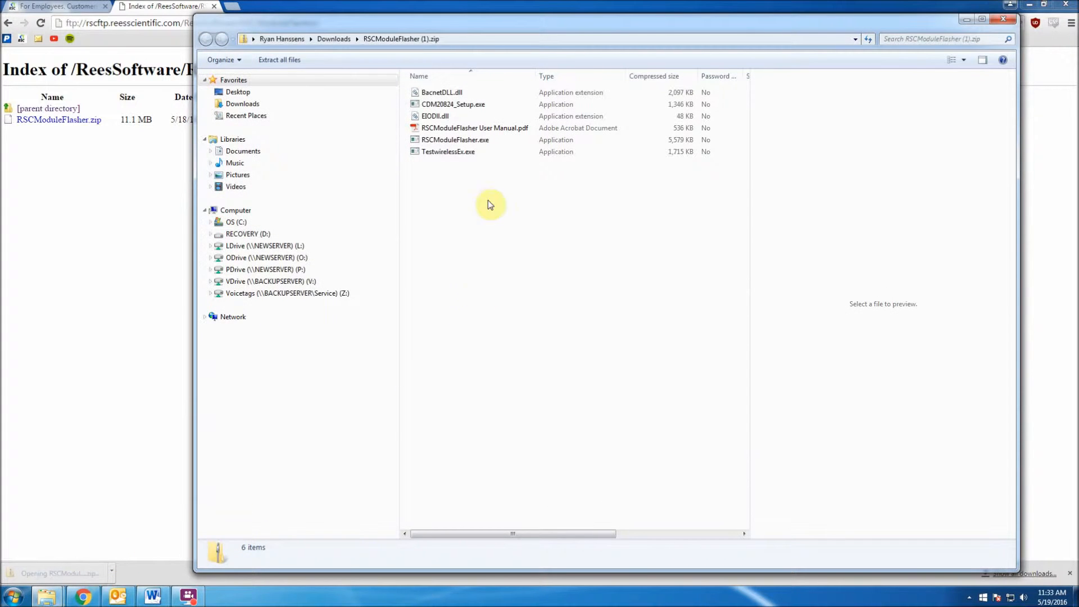
{"action": "double_click", "coordinate": [488, 140]}
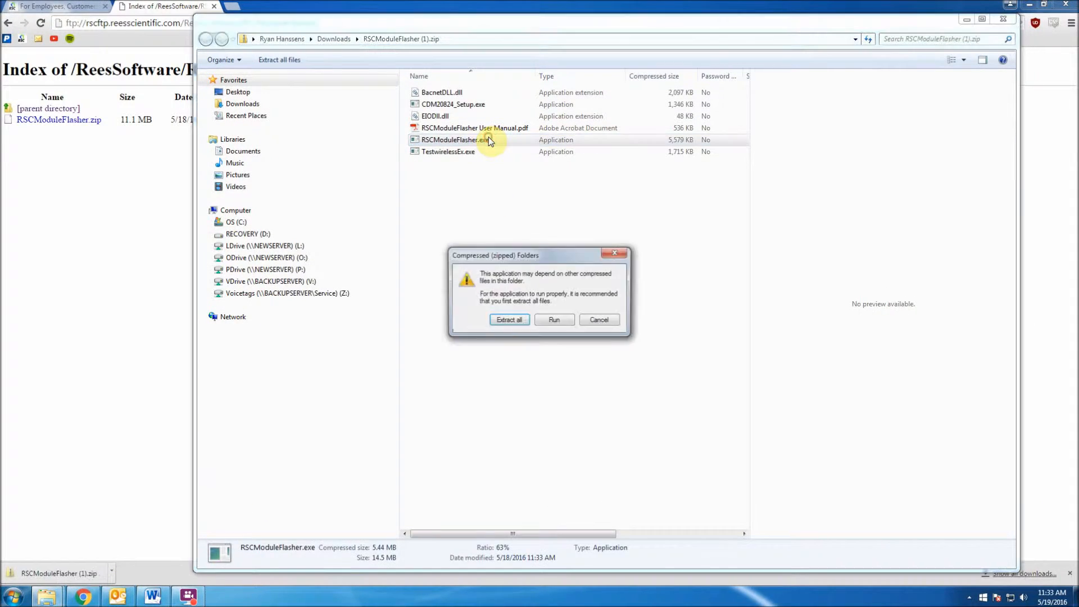
{"action": "left_click", "coordinate": [511, 319]}
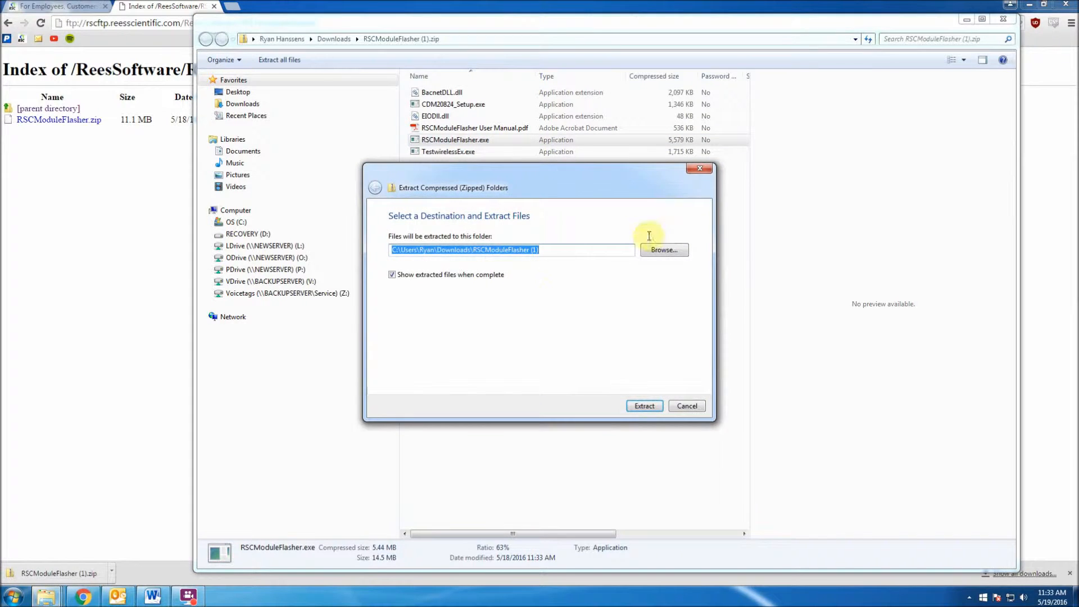
- Extract the archive into a new folder named flasher on the Desktop
{"action": "left_click", "coordinate": [653, 251]}
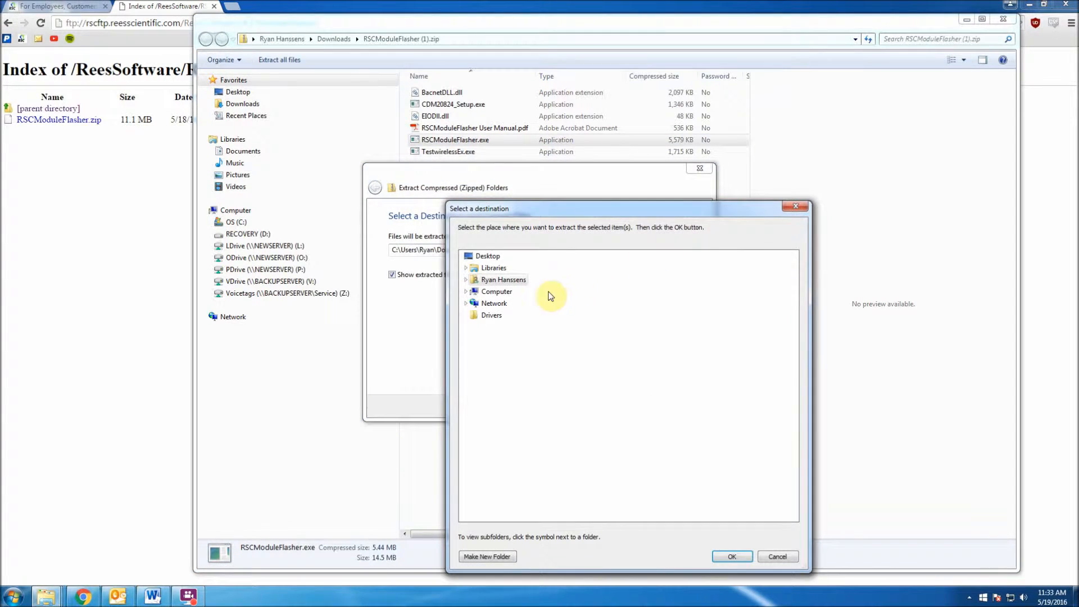
{"action": "left_click", "coordinate": [488, 258]}
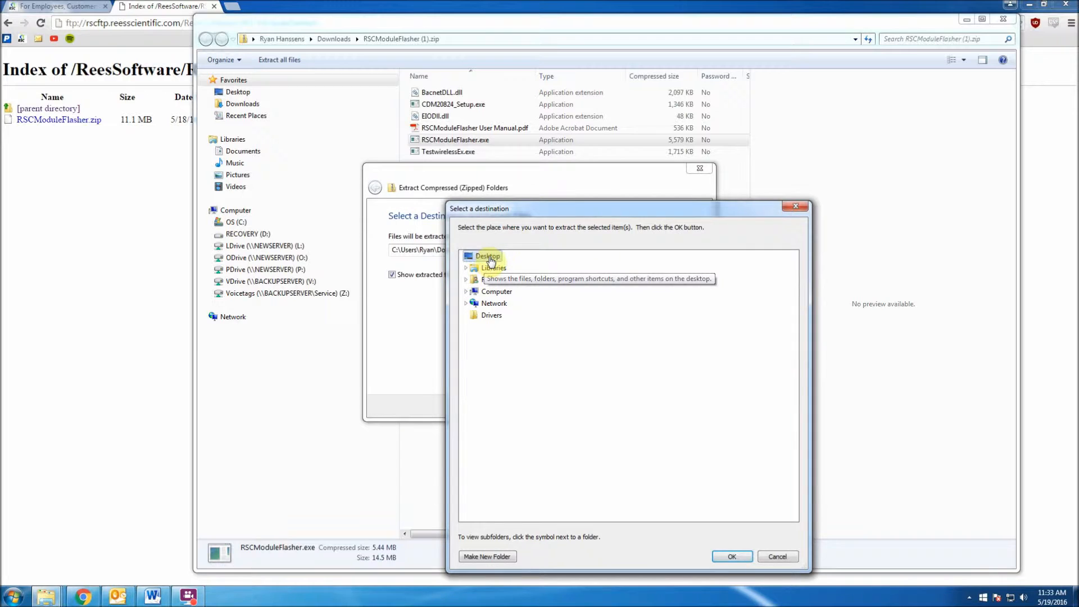
{"action": "left_click", "coordinate": [489, 556]}
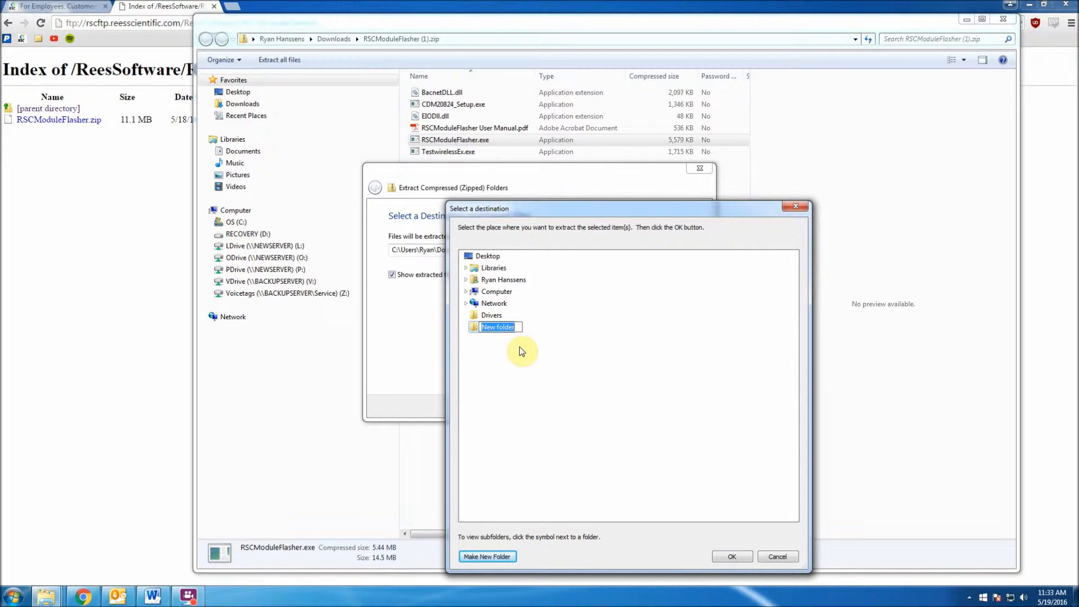
{"action": "type", "text": "flasher"}
{"action": "key", "text": "Return"}
{"action": "left_click", "coordinate": [492, 328]}
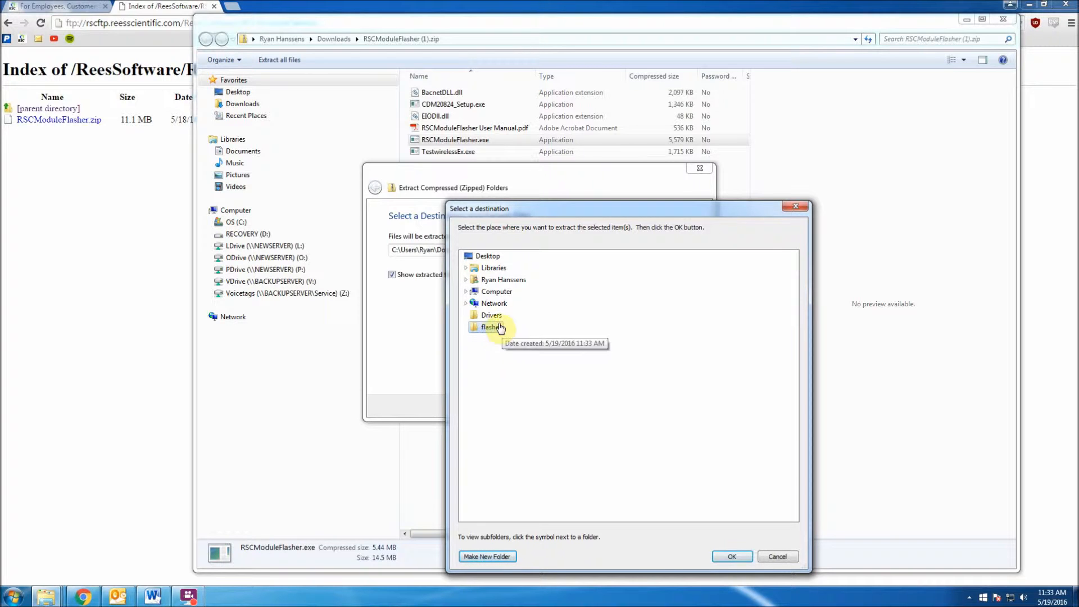
{"action": "left_click", "coordinate": [732, 556]}
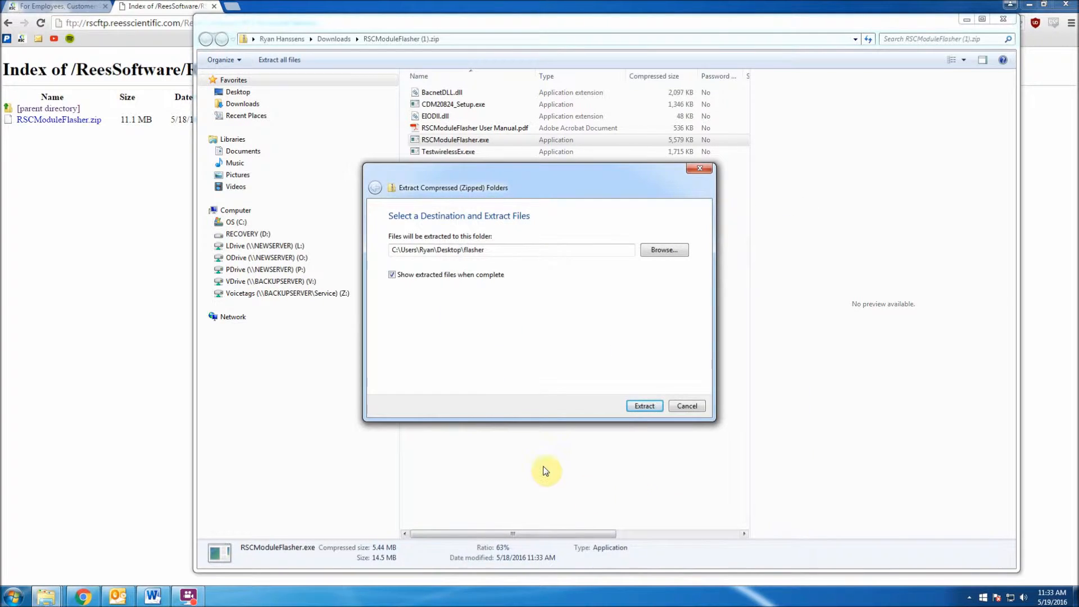
{"action": "left_click", "coordinate": [652, 406]}
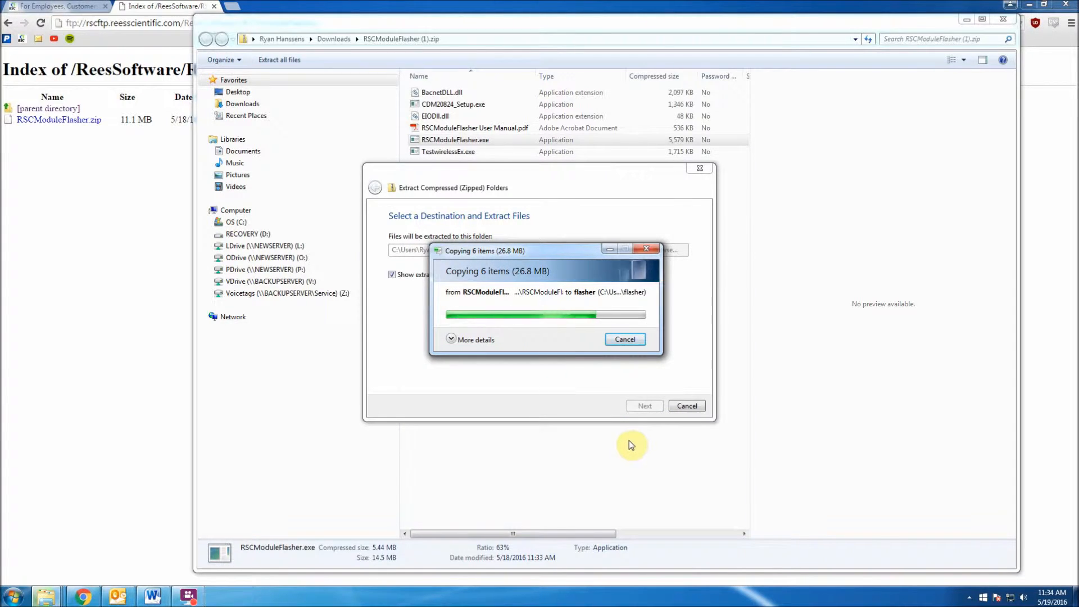
- Close the archive and browser windows and check the extracted files in the desktop flasher folder
{"action": "left_click", "coordinate": [1018, 5]}
{"action": "left_click", "coordinate": [1007, 14]}
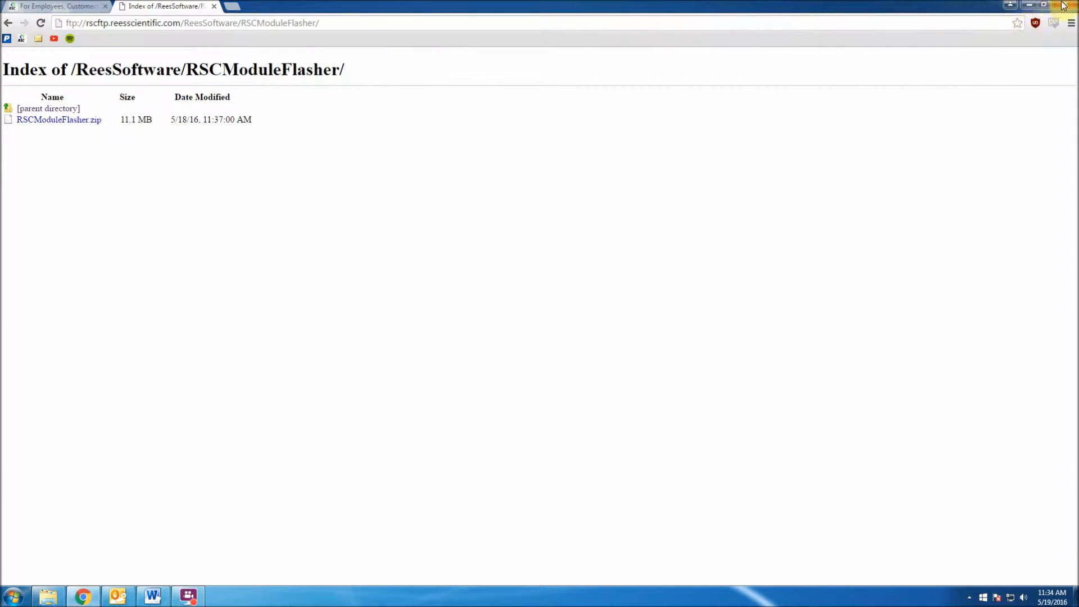
{"action": "left_click", "coordinate": [1067, 5]}
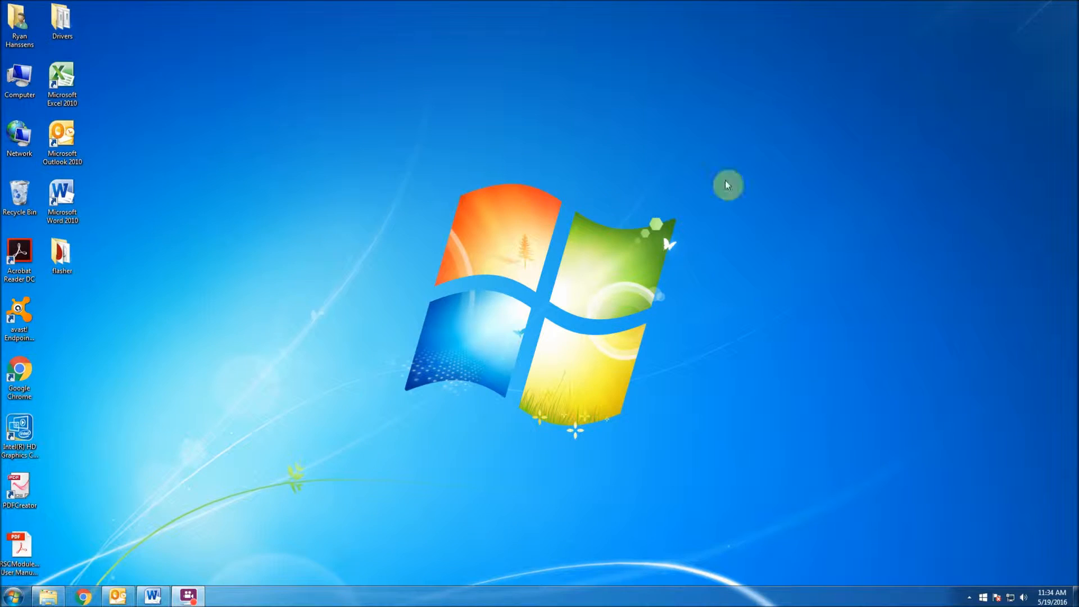
{"action": "double_click", "coordinate": [66, 258]}
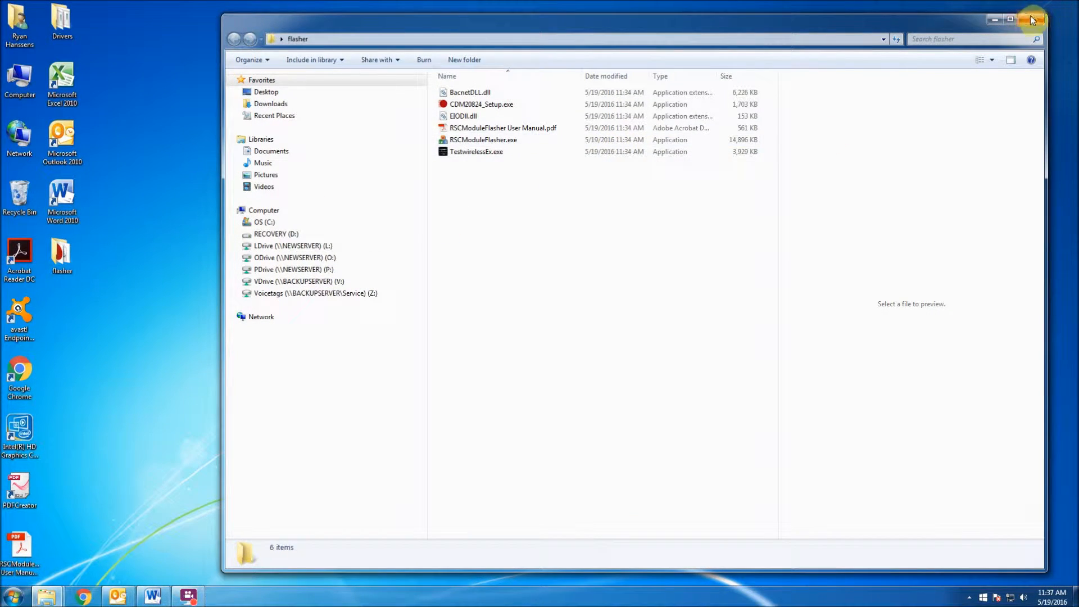
{"action": "left_click", "coordinate": [1027, 20]}
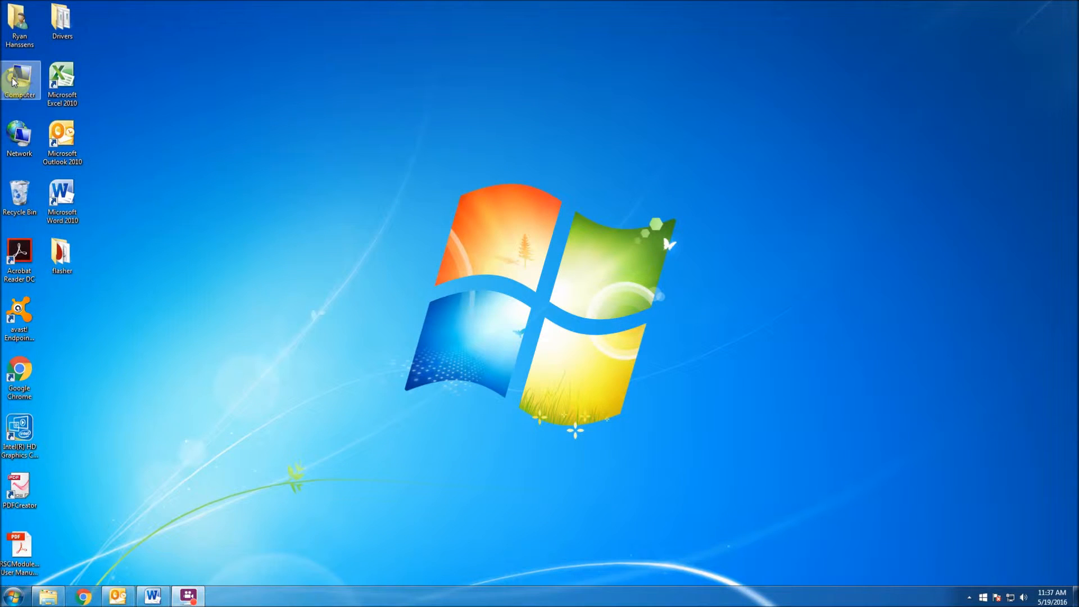
- Look up the USB Serial Port's COM number under Ports (COM & LPT) in the computer's Device Manager
{"action": "right_click", "coordinate": [14, 79]}
{"action": "left_click", "coordinate": [46, 185]}
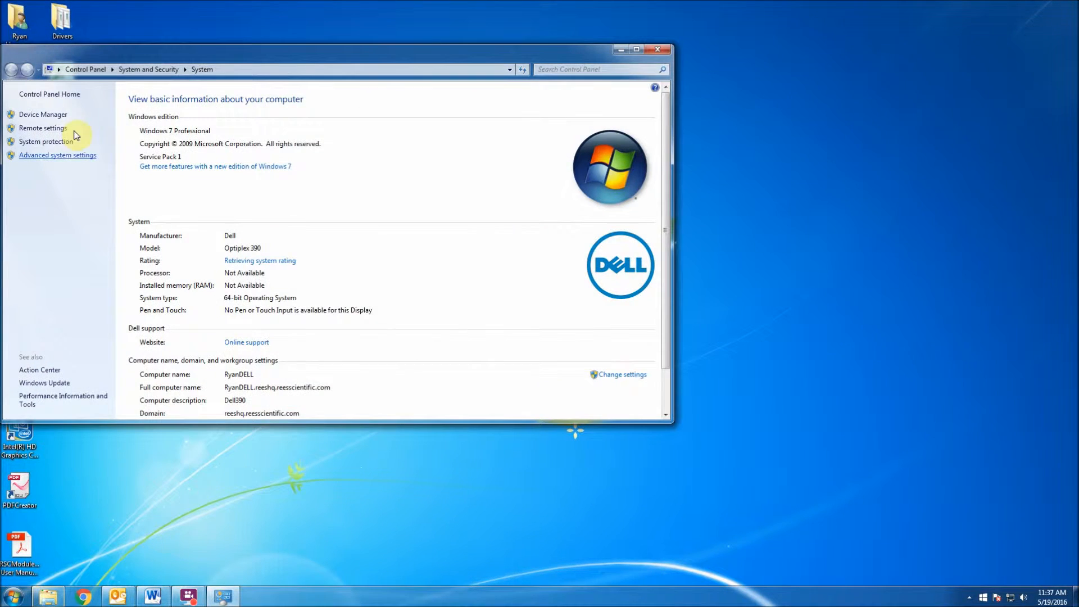
{"action": "left_click", "coordinate": [65, 119]}
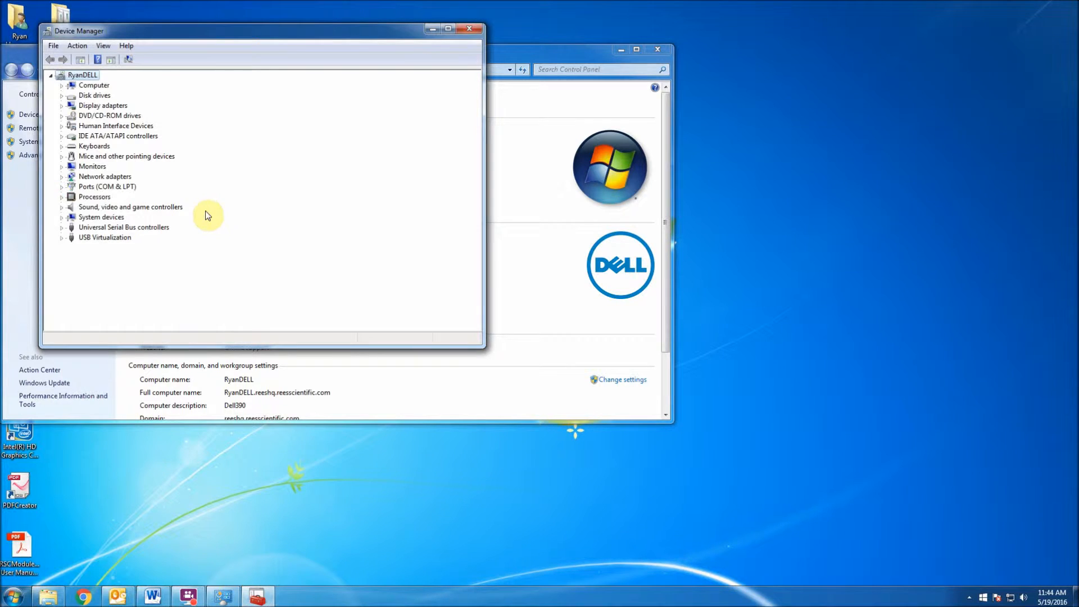
{"action": "left_click", "coordinate": [62, 187]}
{"action": "left_click", "coordinate": [145, 201]}
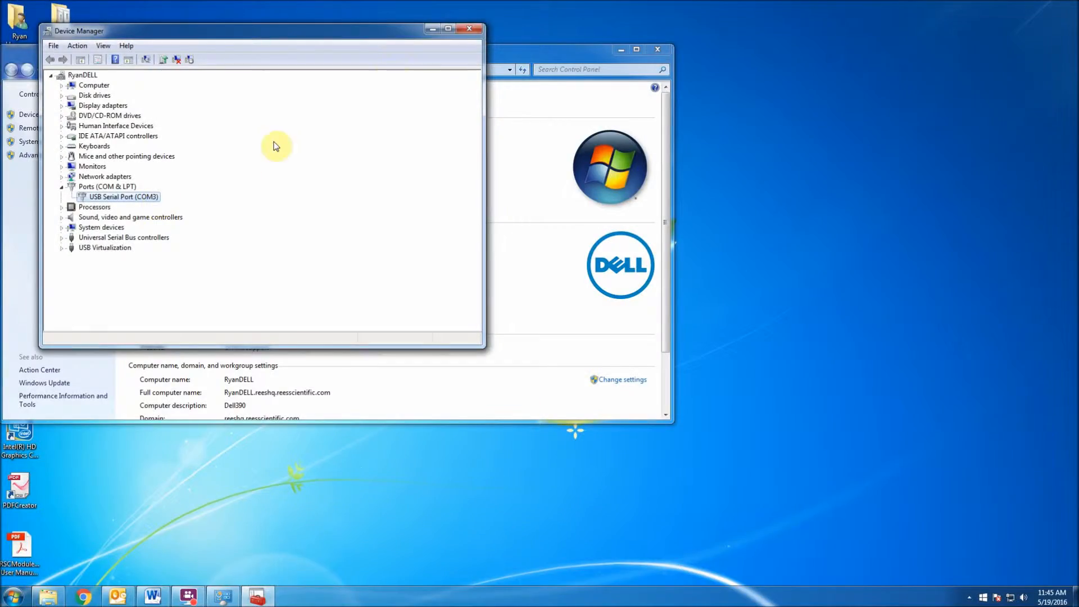
{"action": "left_click", "coordinate": [469, 28]}
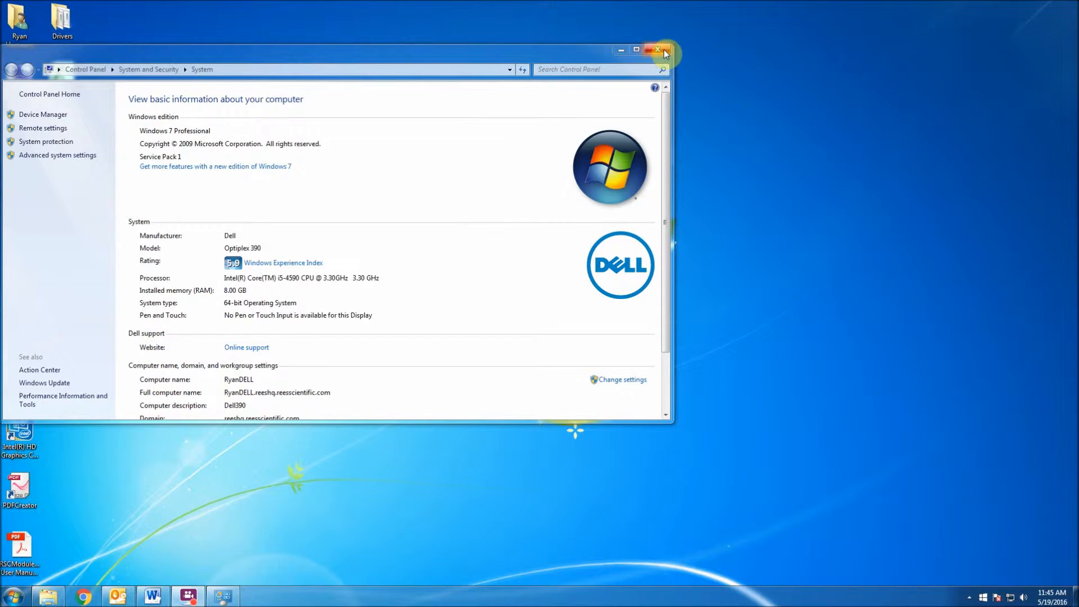
{"action": "left_click", "coordinate": [658, 49]}
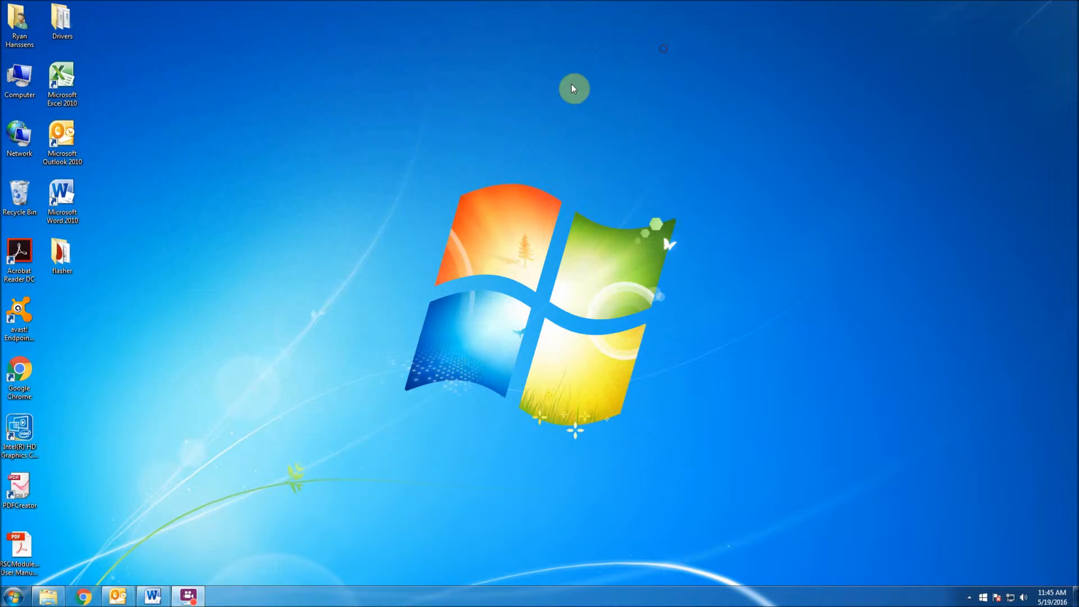
- Launch RSCModuleFlasher.exe from the desktop flasher folder and move its window lower on the desktop
{"action": "double_click", "coordinate": [62, 256]}
{"action": "double_click", "coordinate": [544, 126]}
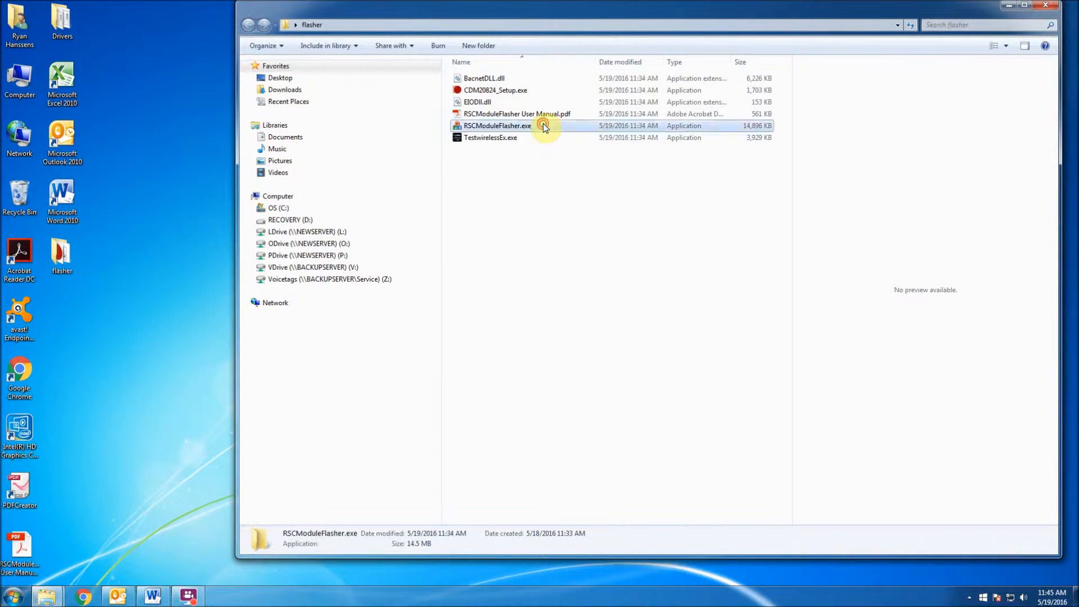
{"action": "left_click", "coordinate": [570, 309]}
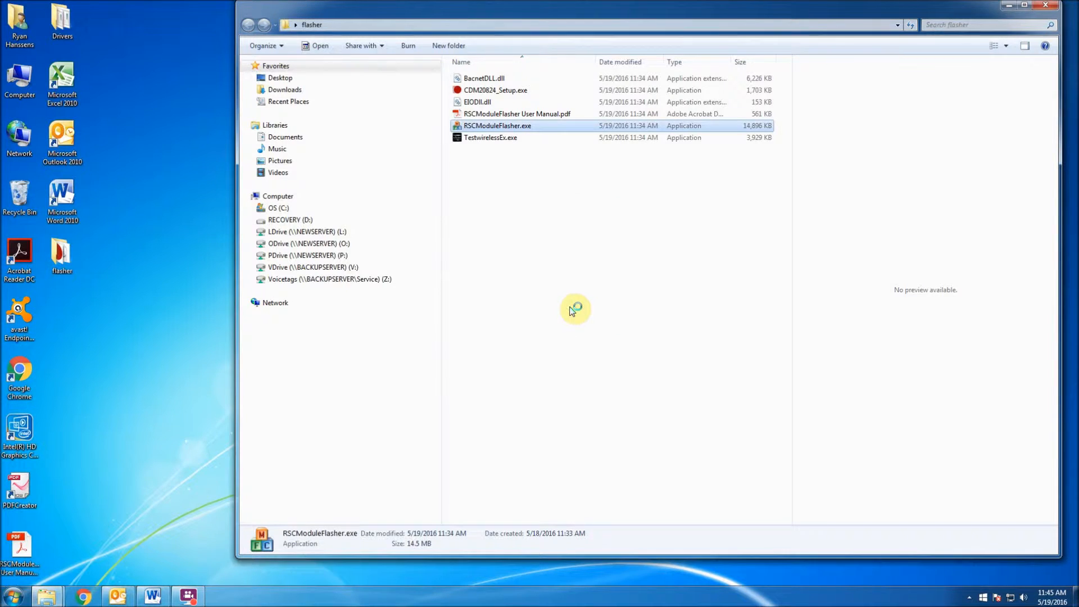
{"action": "left_click_drag", "start_coordinate": [497, 13], "coordinate": [513, 110]}
- Set the flasher's communication port to Com3 and the module model to U-1
{"action": "left_click", "coordinate": [455, 162]}
{"action": "left_click", "coordinate": [455, 163]}
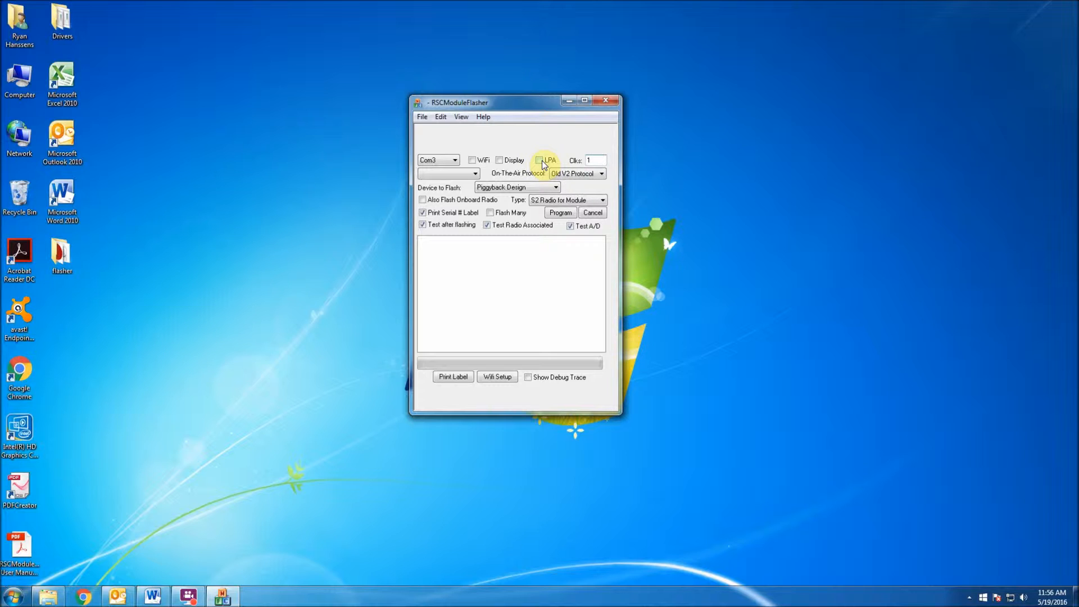
{"action": "left_click", "coordinate": [475, 173]}
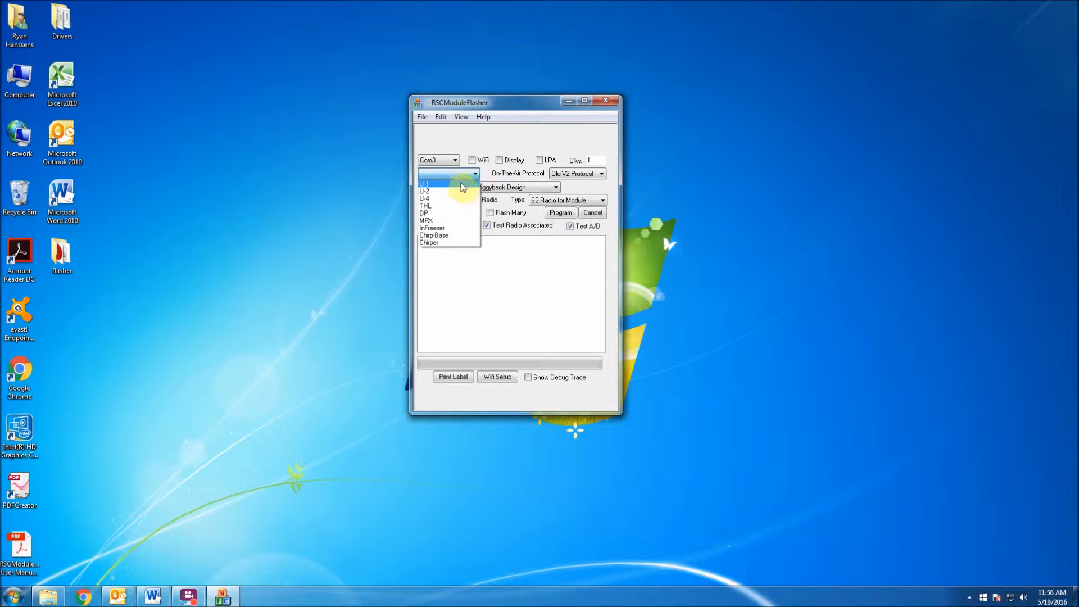
{"action": "left_click", "coordinate": [463, 185]}
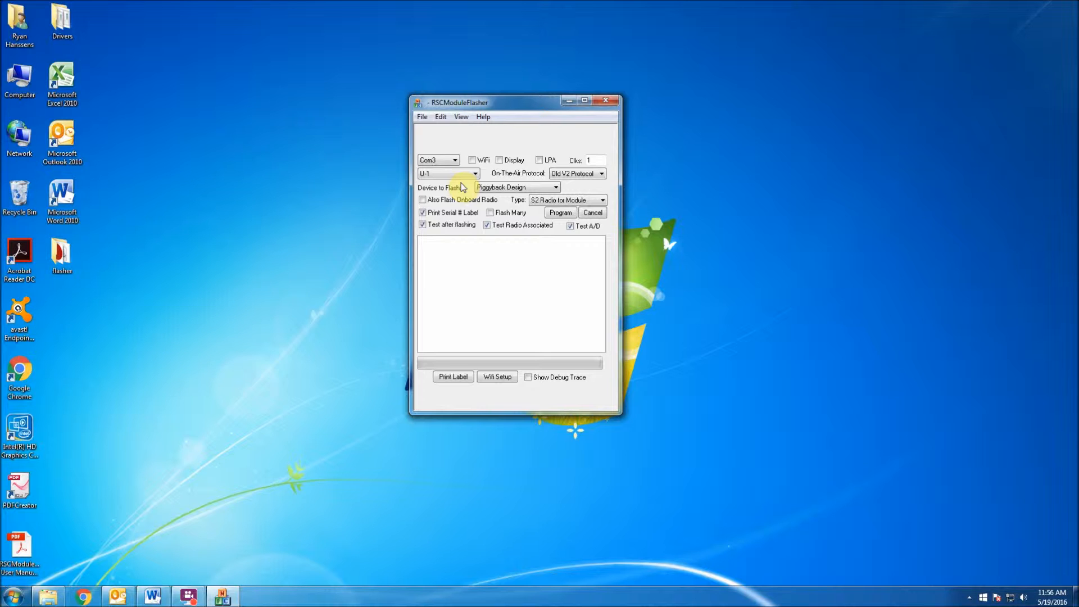
- Set the On-The-Air Protocol to New z3 Protocol, with Piggyback Design as the device to flash and S2 Radio for Module as the type
{"action": "left_click", "coordinate": [557, 174]}
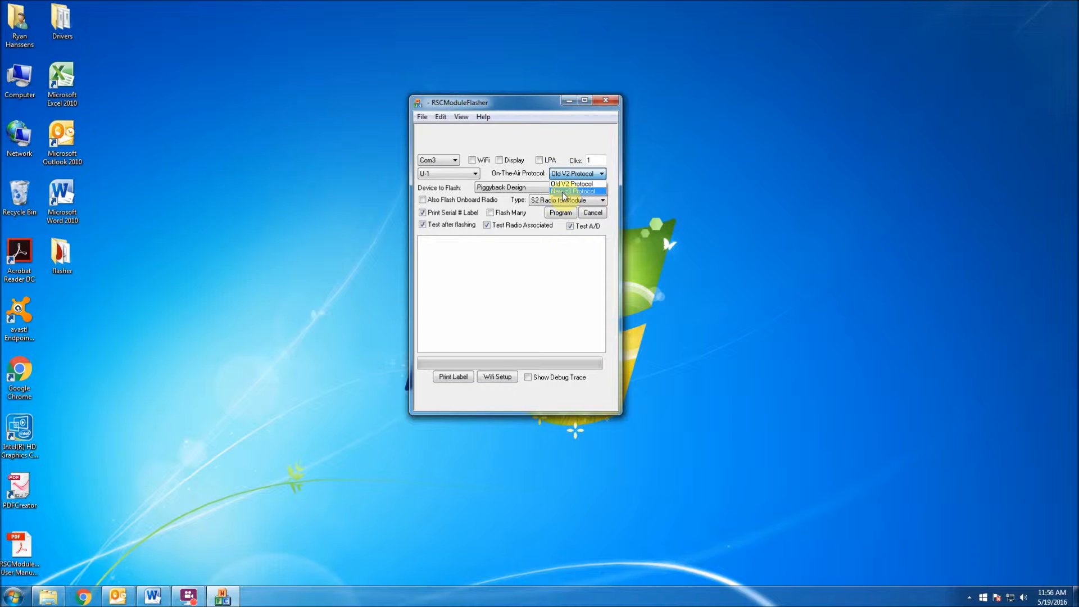
{"action": "left_click", "coordinate": [563, 193]}
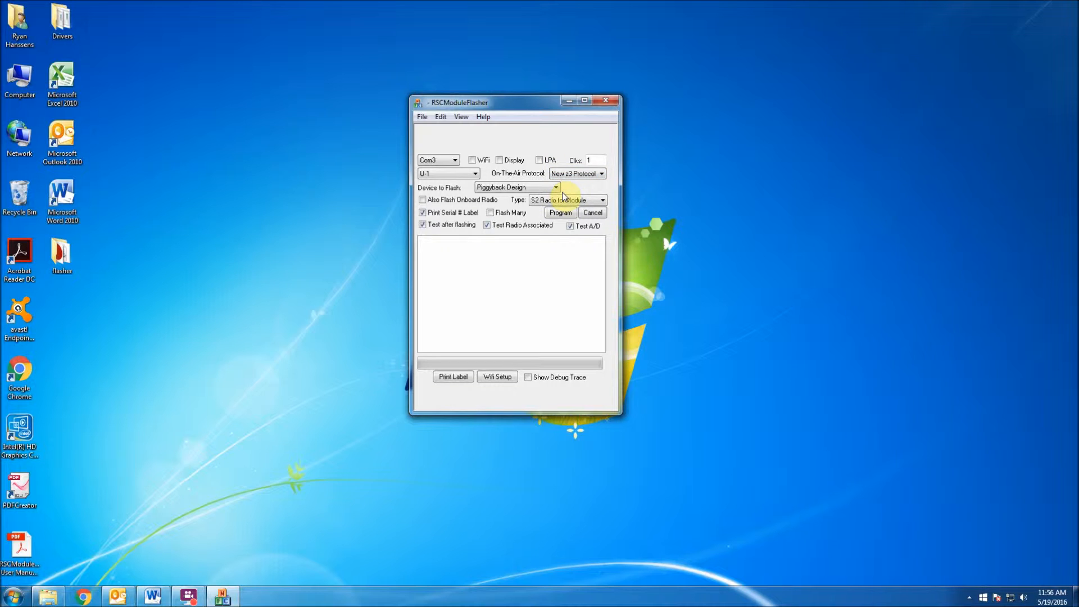
{"action": "left_click", "coordinate": [497, 190]}
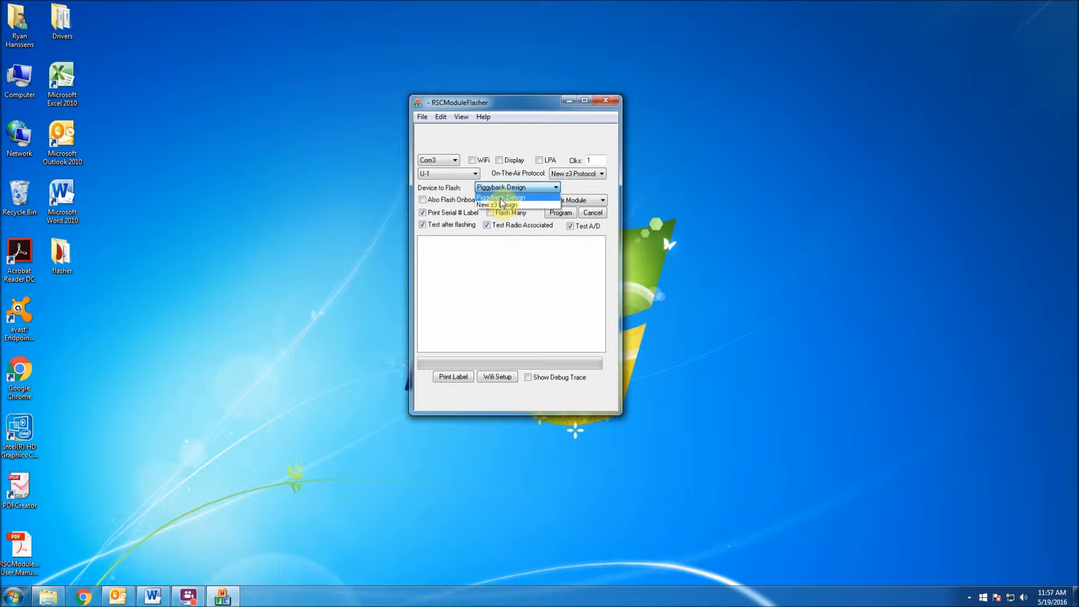
{"action": "left_click", "coordinate": [501, 198]}
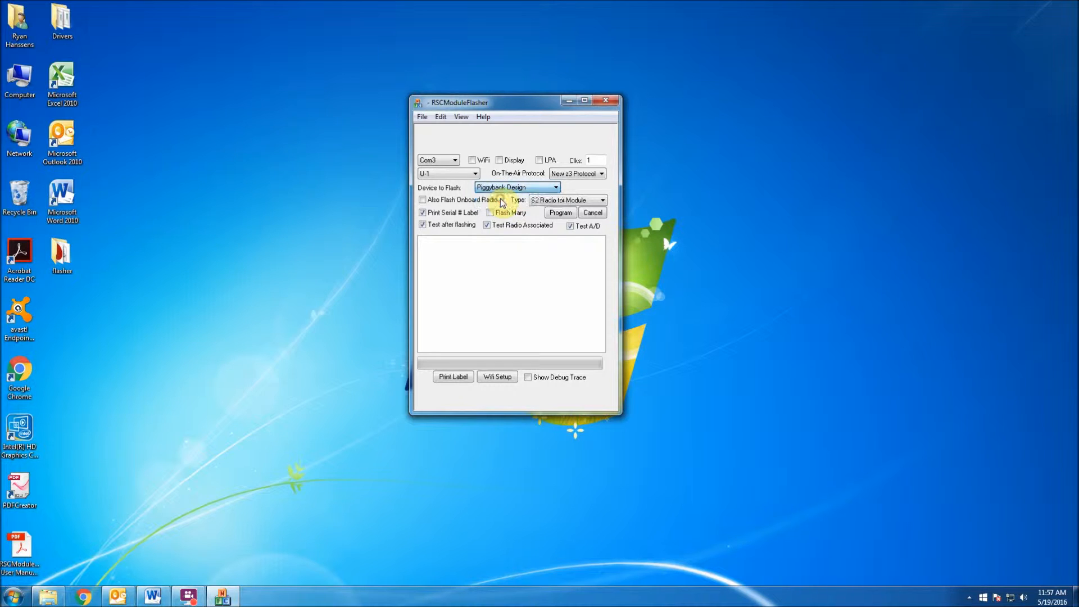
{"action": "left_click", "coordinate": [589, 201]}
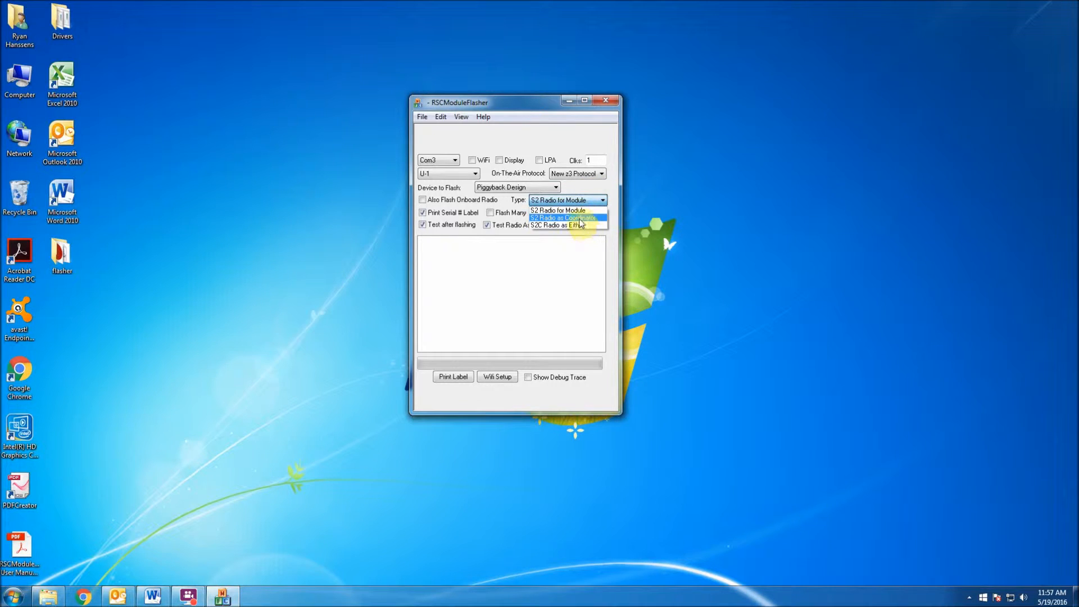
{"action": "left_click", "coordinate": [562, 211]}
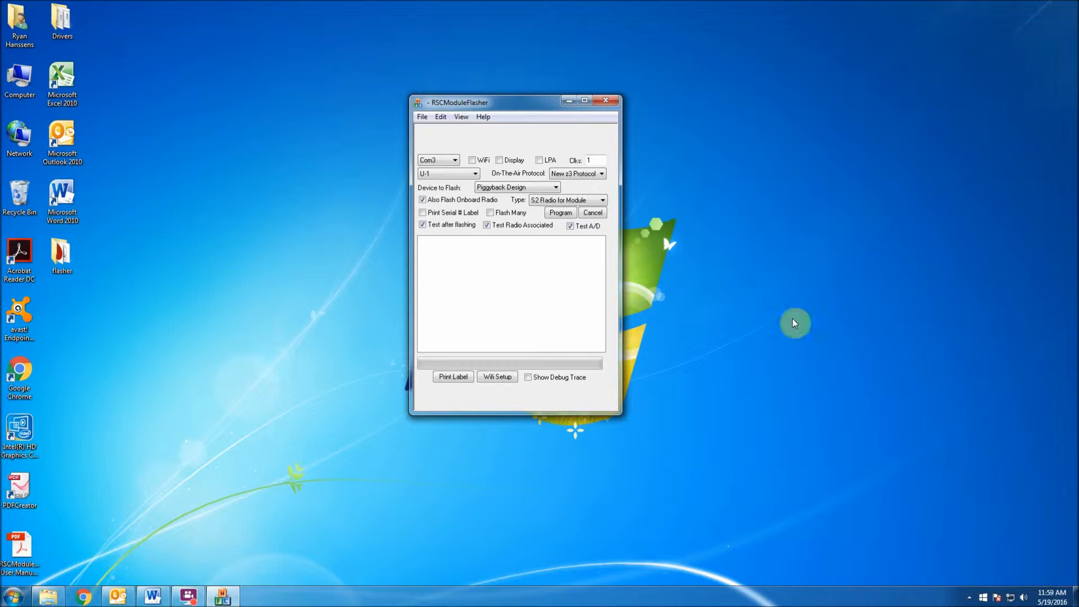
- Enable WiFi to review the WiFi module setup options and security types, cancel the setup and disable WiFi again
{"action": "left_click", "coordinate": [473, 162]}
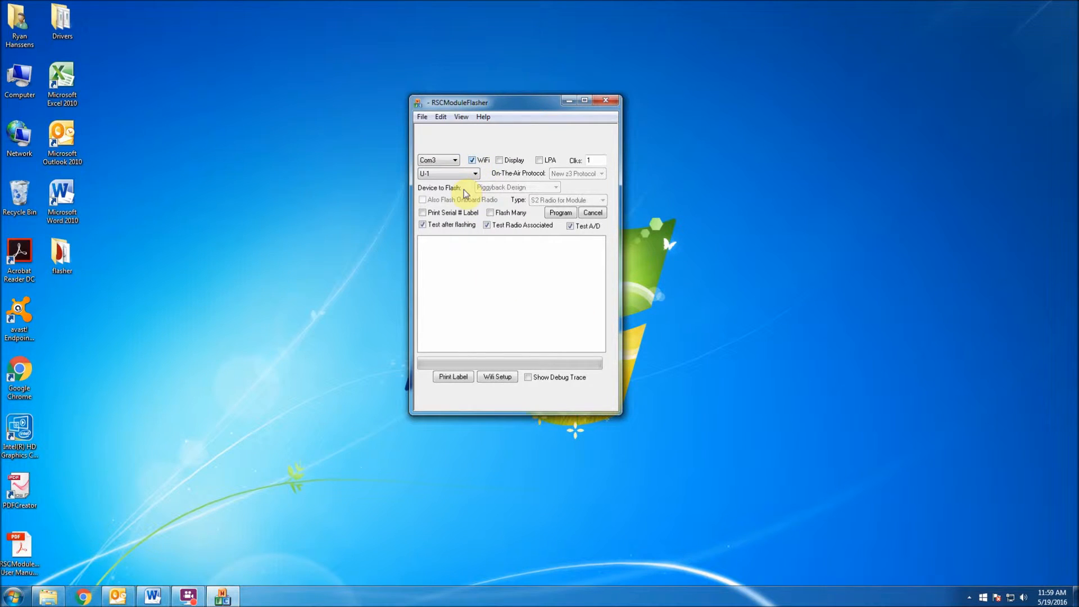
{"action": "left_click", "coordinate": [494, 377]}
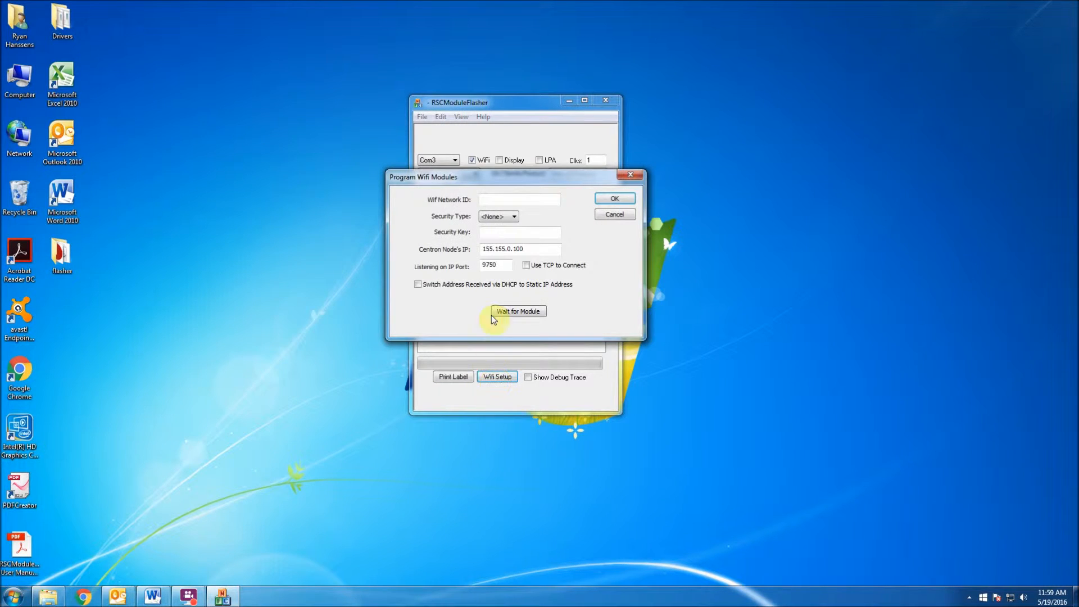
{"action": "left_click", "coordinate": [506, 217]}
{"action": "left_click", "coordinate": [498, 225]}
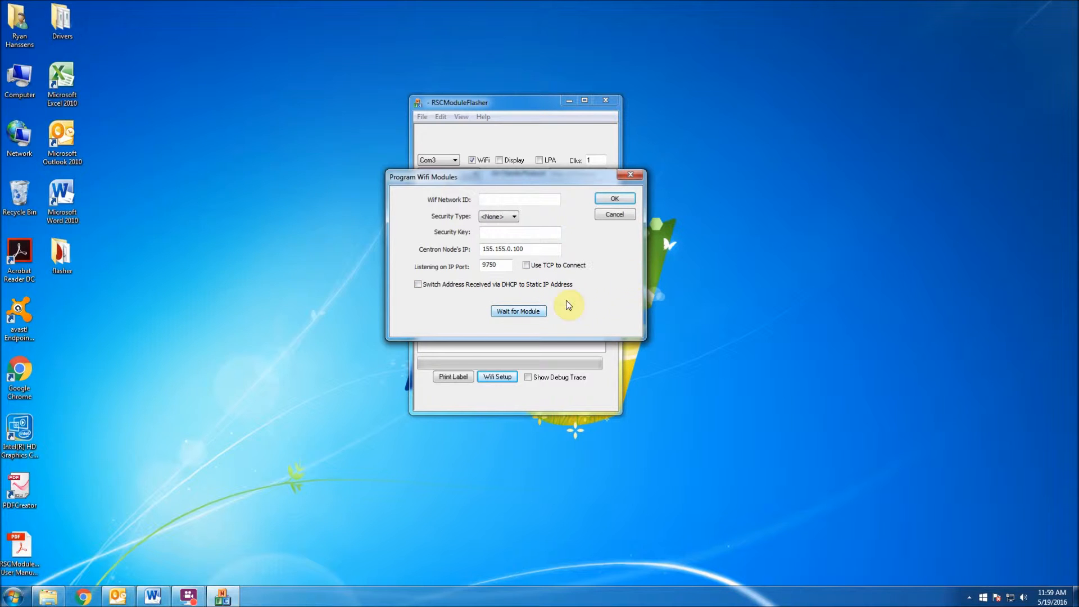
{"action": "left_click", "coordinate": [624, 214]}
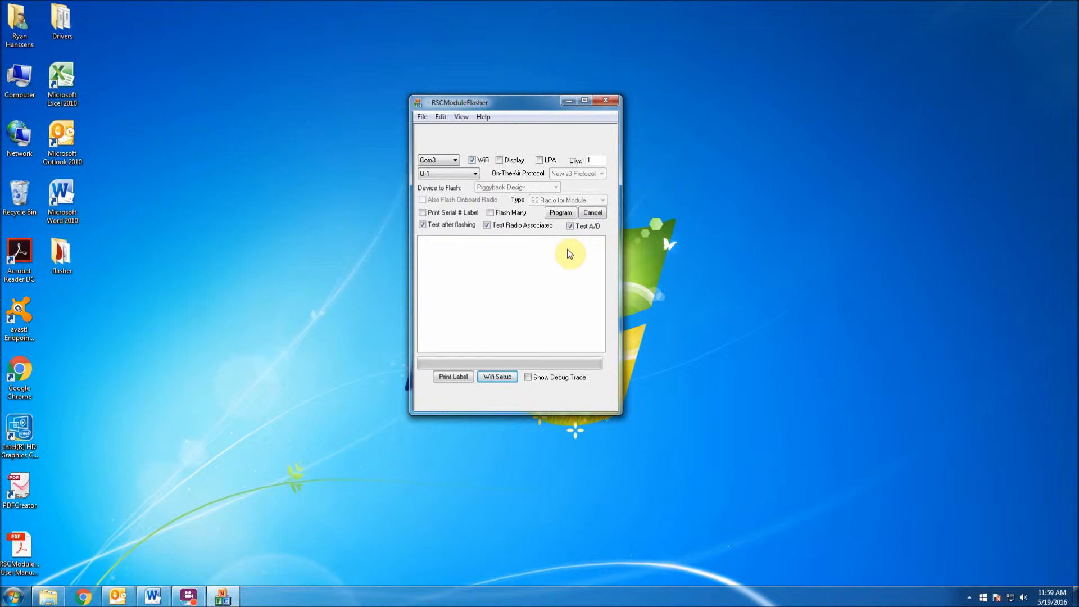
{"action": "left_click", "coordinate": [472, 161]}
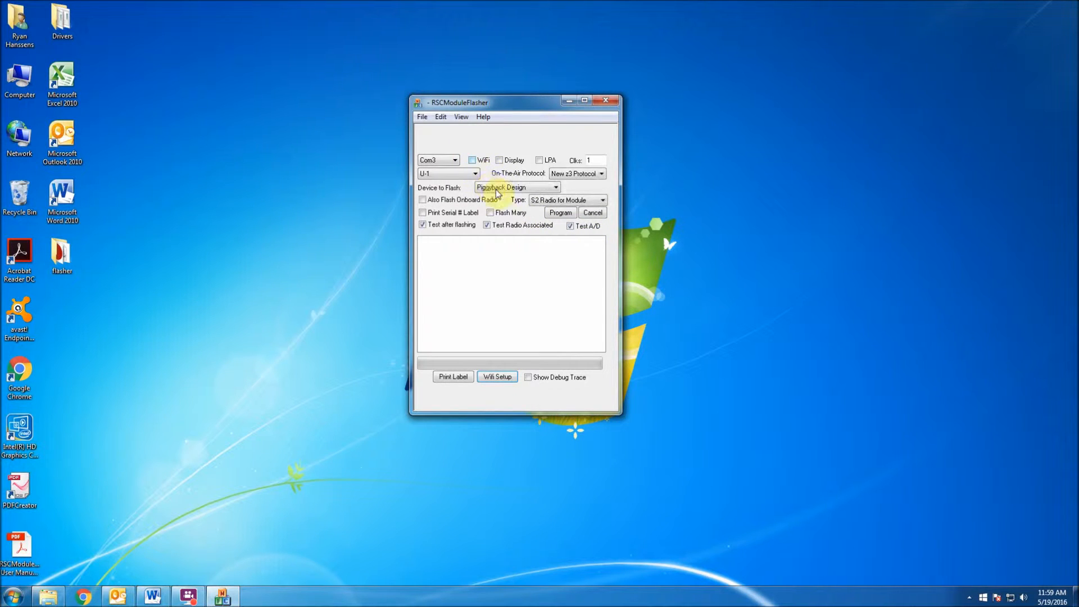
- Program the U-1 module with the chosen flasher settings and check its radio and A/D test results
{"action": "left_click", "coordinate": [558, 214]}
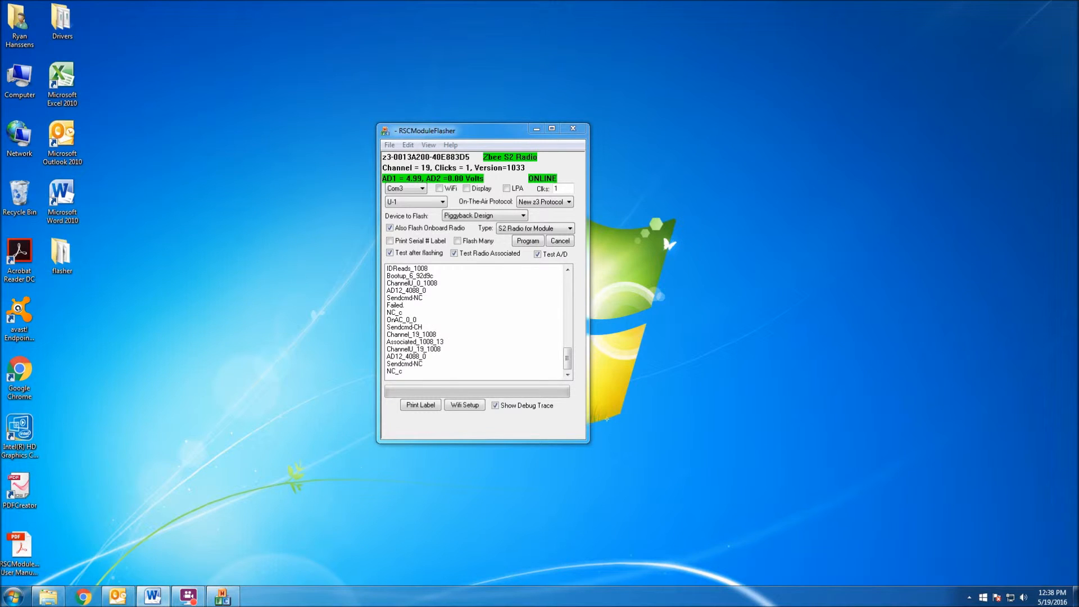
{"action": "left_click", "coordinate": [402, 173]}
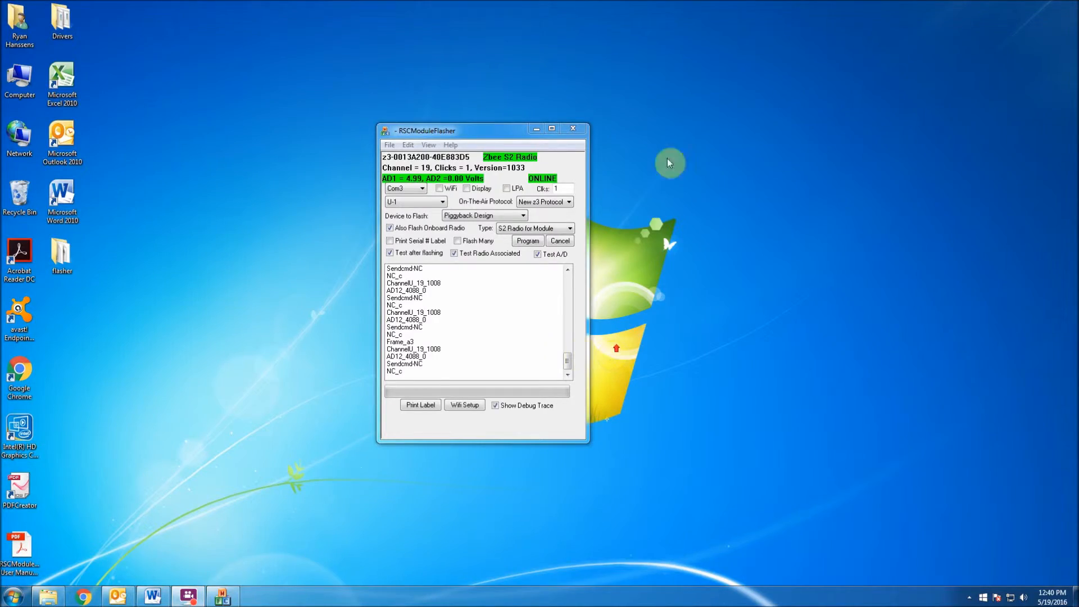
{"action": "left_click", "coordinate": [528, 243]}
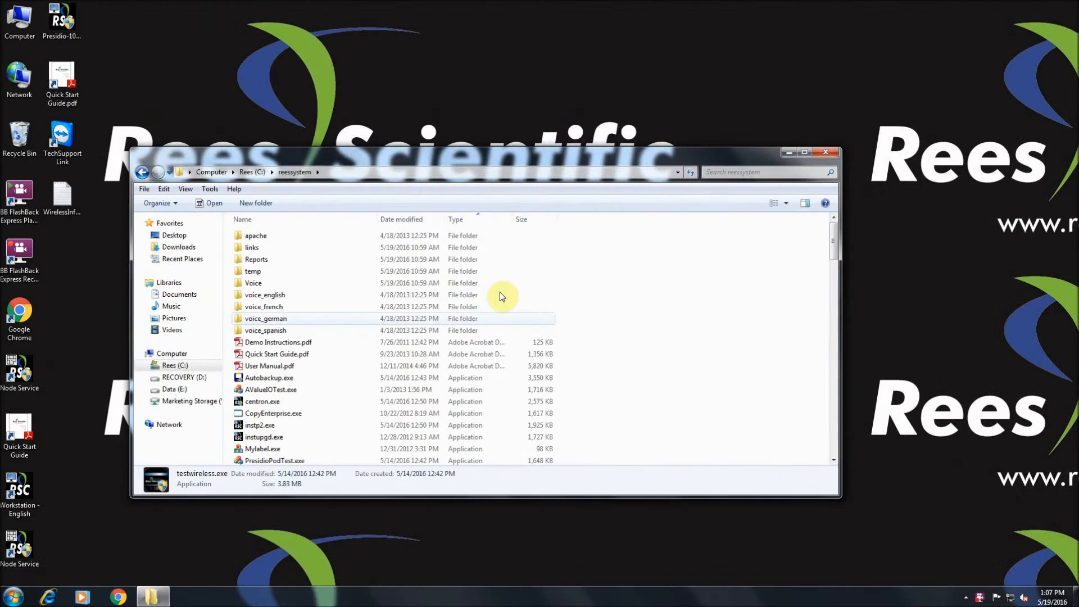
- Launch testwireless.exe from the reessystem folder and agree to connect the database for downloading input names and adding Testwireless inputs
{"action": "left_click", "coordinate": [675, 326]}
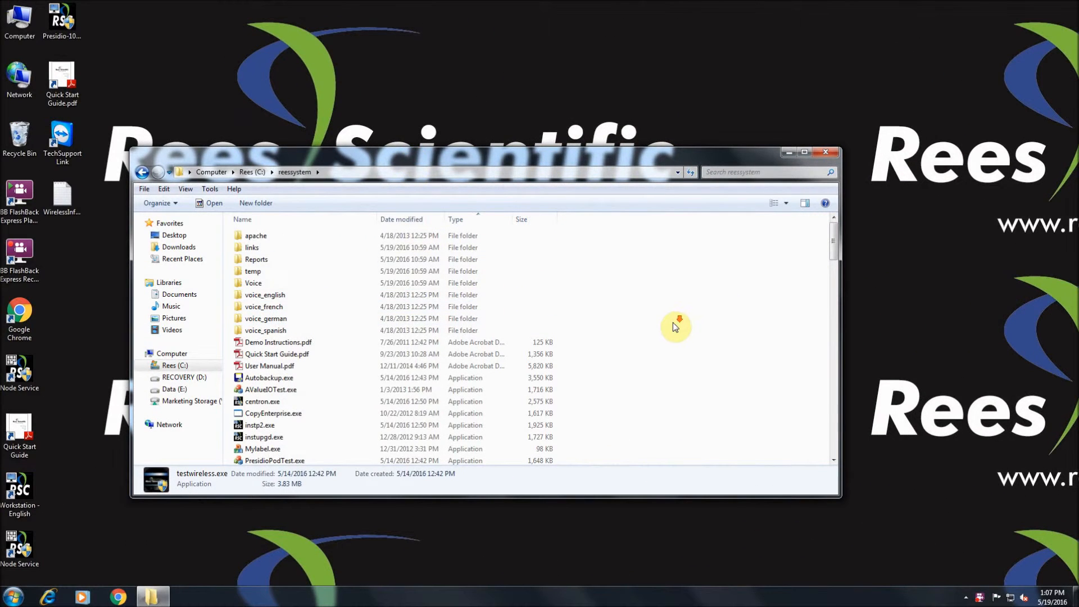
{"action": "left_click_drag", "start_coordinate": [840, 240], "coordinate": [831, 271]}
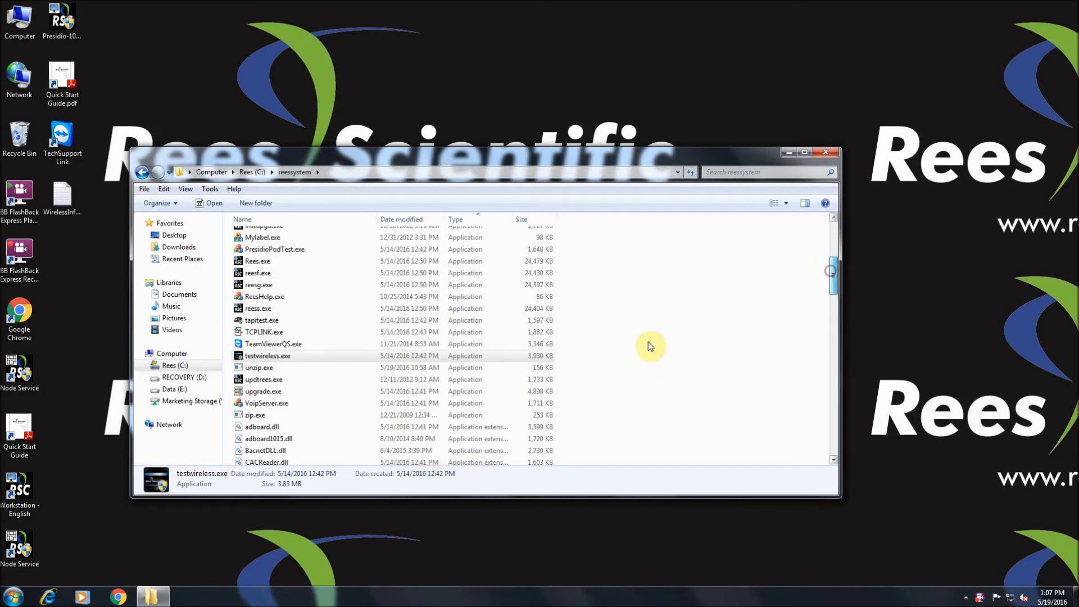
{"action": "left_click", "coordinate": [253, 356]}
{"action": "double_click", "coordinate": [253, 357]}
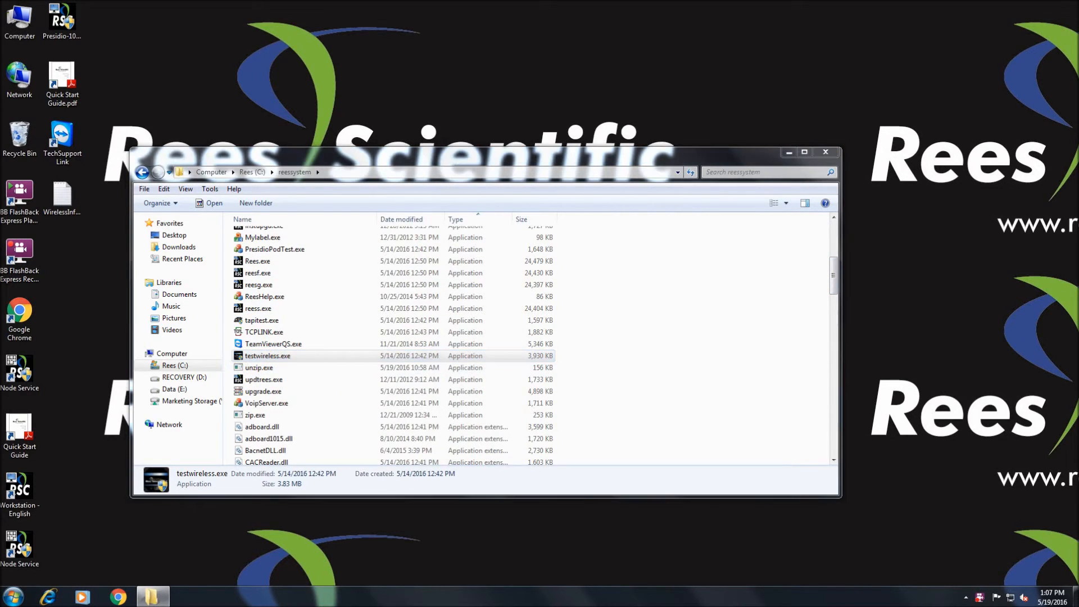
{"action": "left_click", "coordinate": [523, 324]}
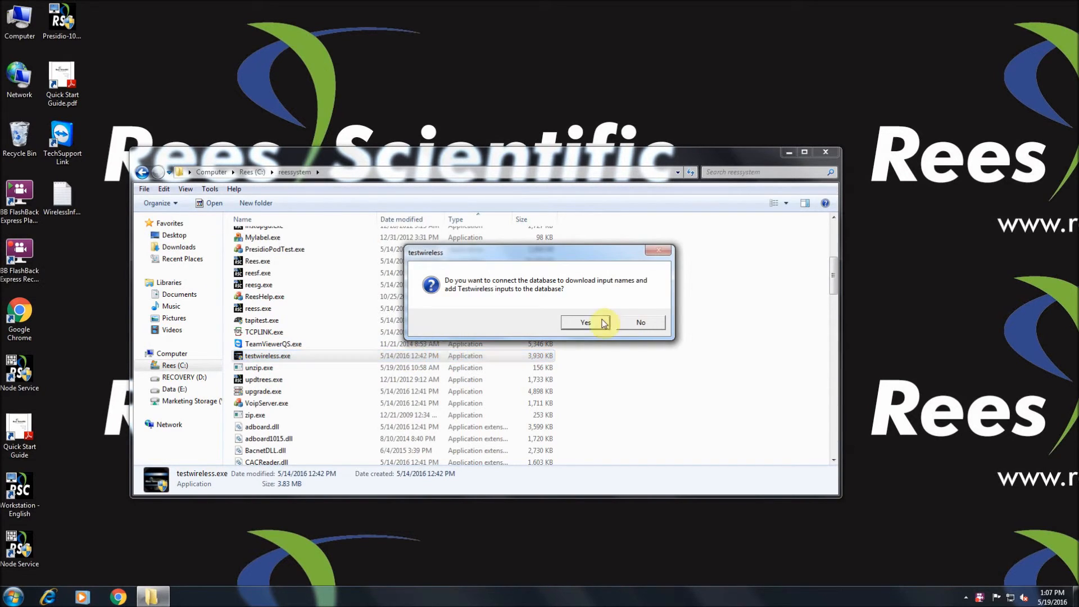
{"action": "left_click", "coordinate": [589, 325]}
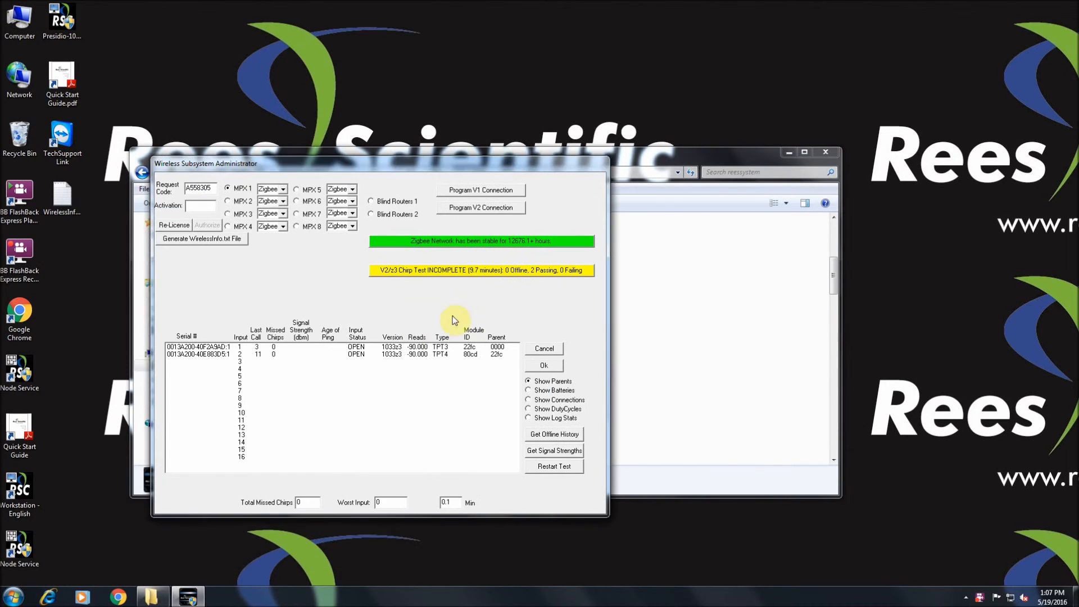
- Examine the entries for inputs 1 and 2 and the V2/z3 Chirp Test status in the Wireless Subsystem Administrator
{"action": "left_click", "coordinate": [475, 353]}
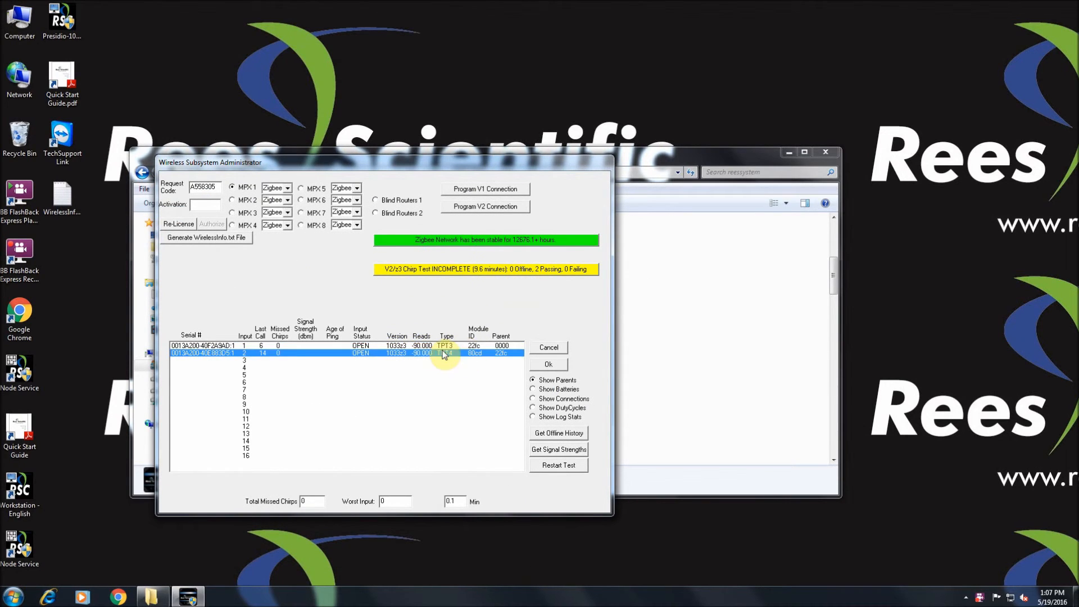
{"action": "left_click", "coordinate": [274, 346]}
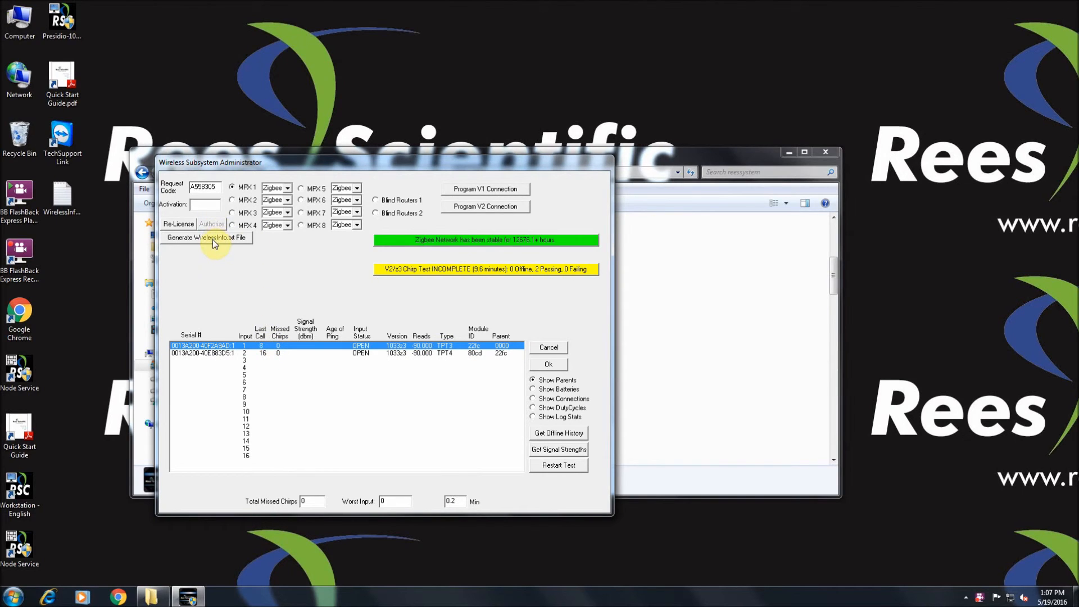
{"action": "left_click", "coordinate": [548, 269]}
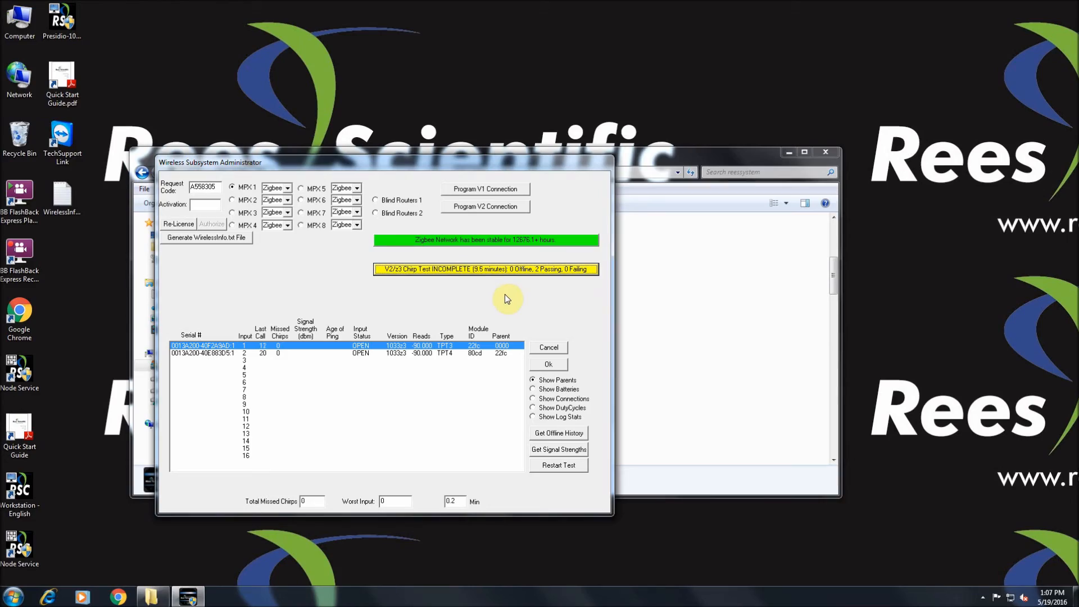